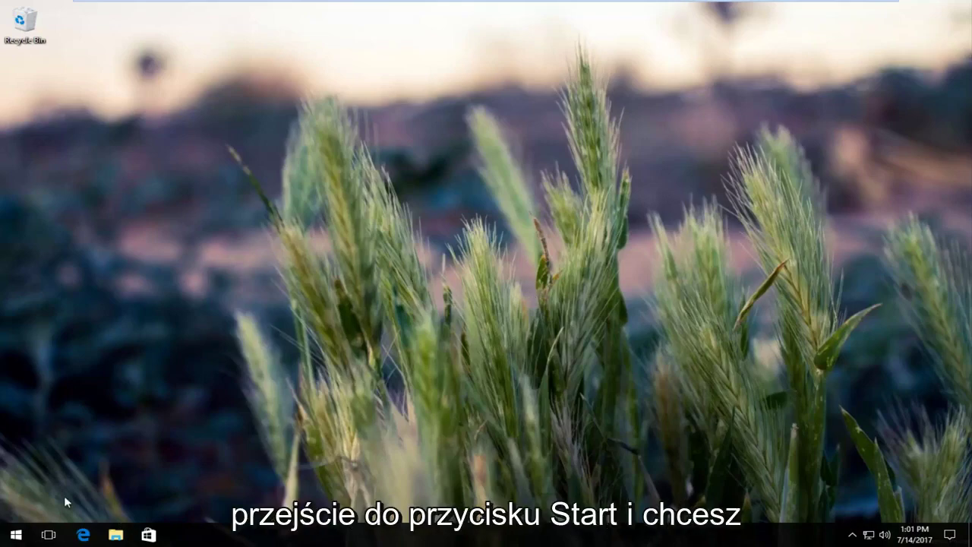
Step: Open Windows Settings from the Start menu and shift its window slightly right
{"action": "left_click", "coordinate": [14, 535]}
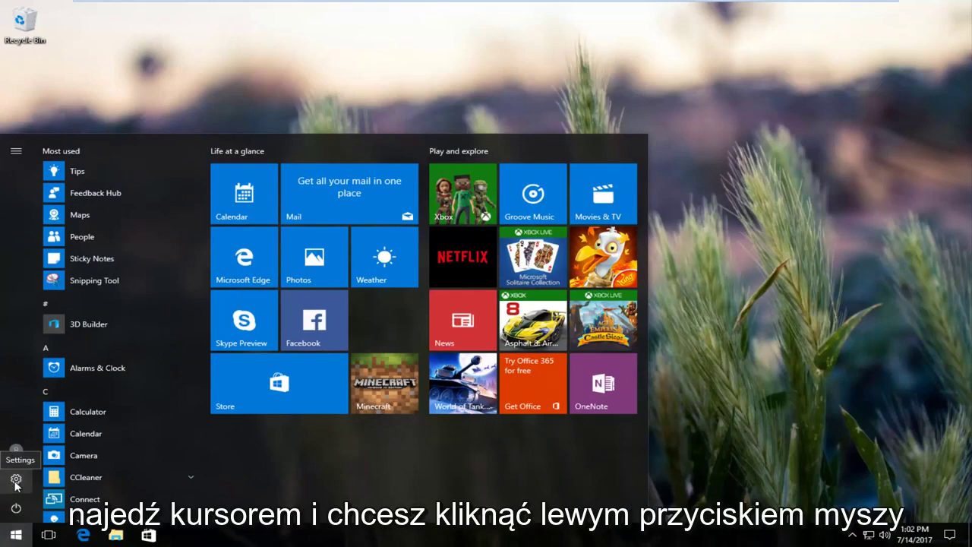
{"action": "left_click", "coordinate": [15, 479]}
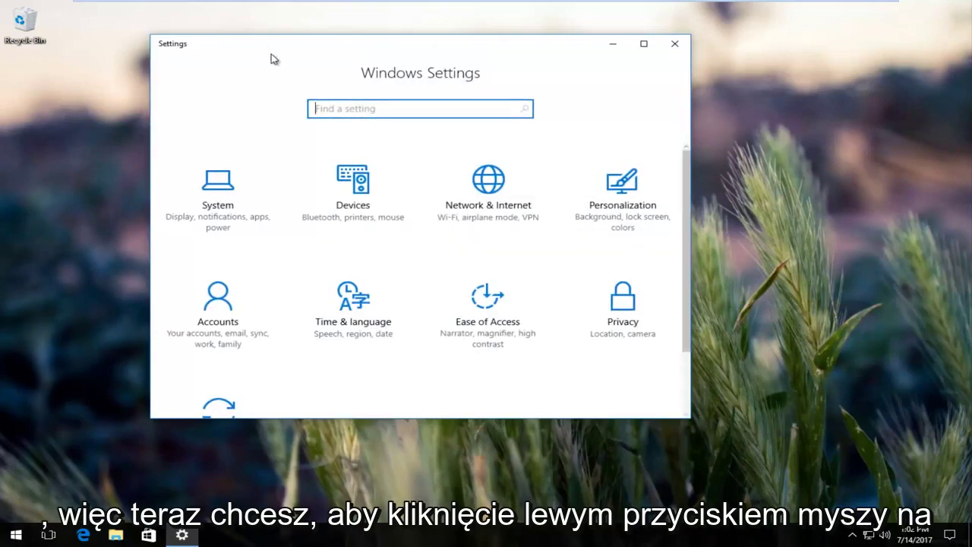
{"action": "left_click_drag", "start_coordinate": [323, 47], "coordinate": [394, 48]}
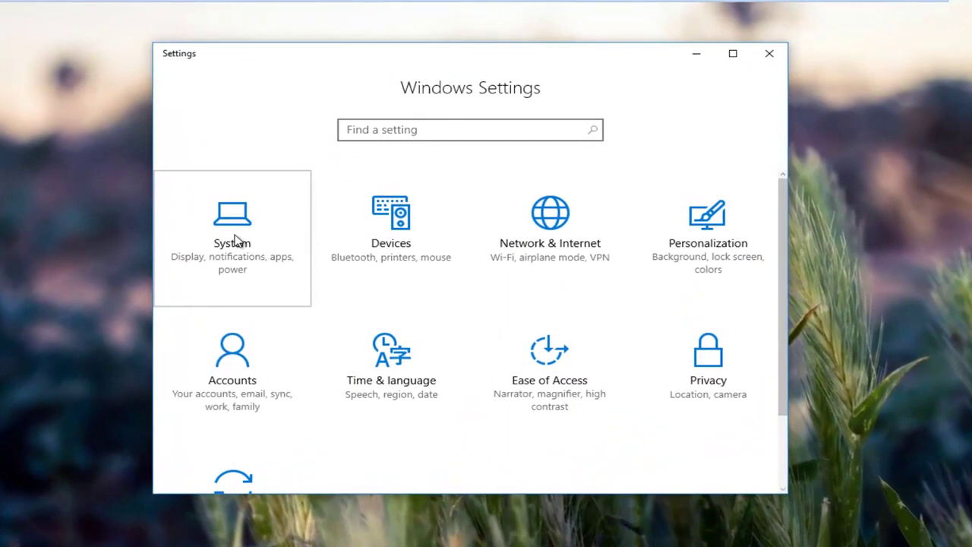
Step: Go to System > Notifications & actions and scroll through its quick actions and notification switches
{"action": "left_click", "coordinate": [235, 240]}
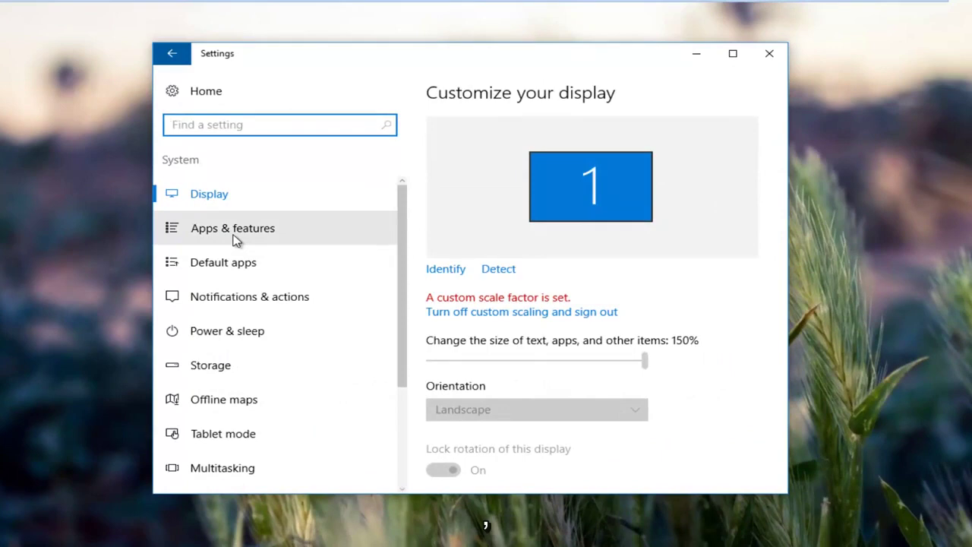
{"action": "left_click", "coordinate": [296, 302]}
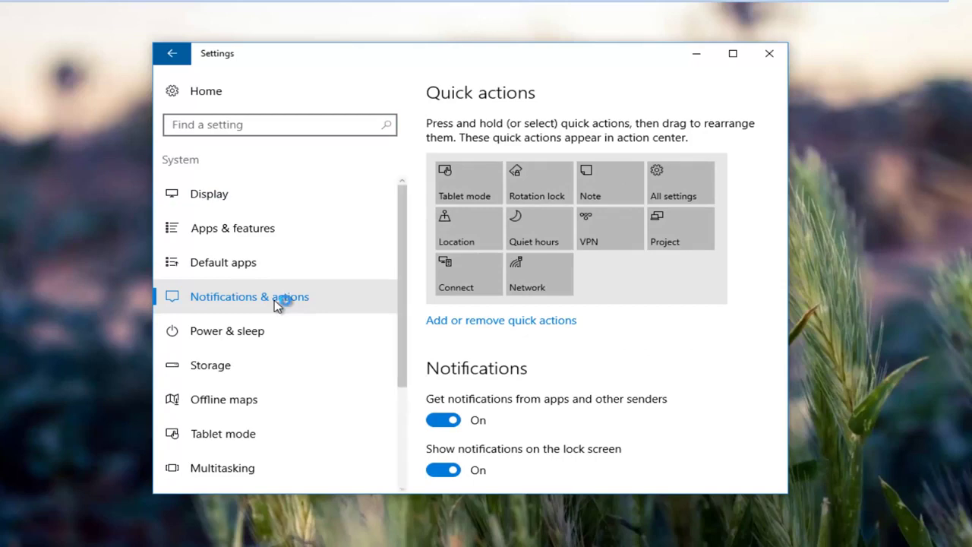
{"action": "scroll", "coordinate": [603, 280], "scroll_direction": "down", "scroll_amount": 5}
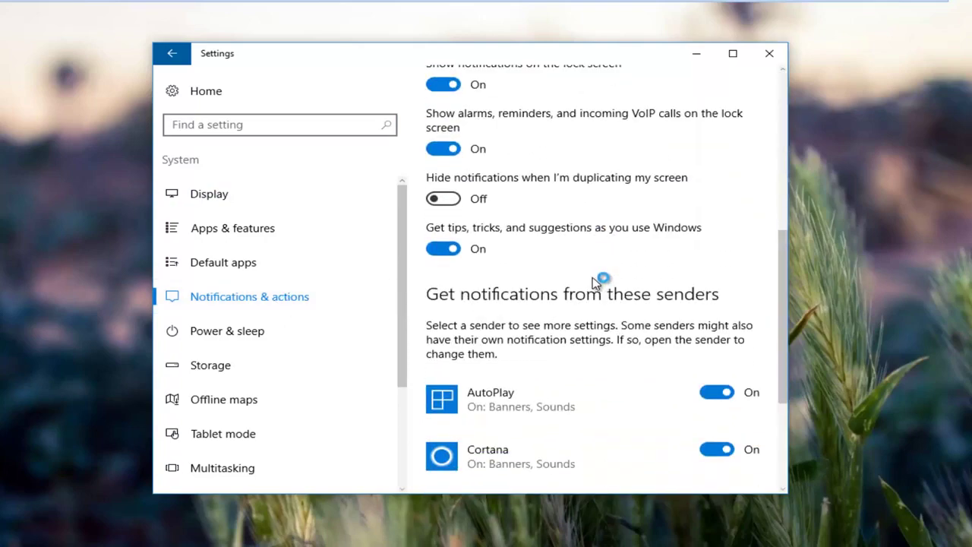
{"action": "scroll", "coordinate": [595, 279], "scroll_direction": "up", "scroll_amount": 1}
{"action": "scroll", "coordinate": [594, 279], "scroll_direction": "down", "scroll_amount": 2}
{"action": "scroll", "coordinate": [591, 281], "scroll_direction": "down", "scroll_amount": 2}
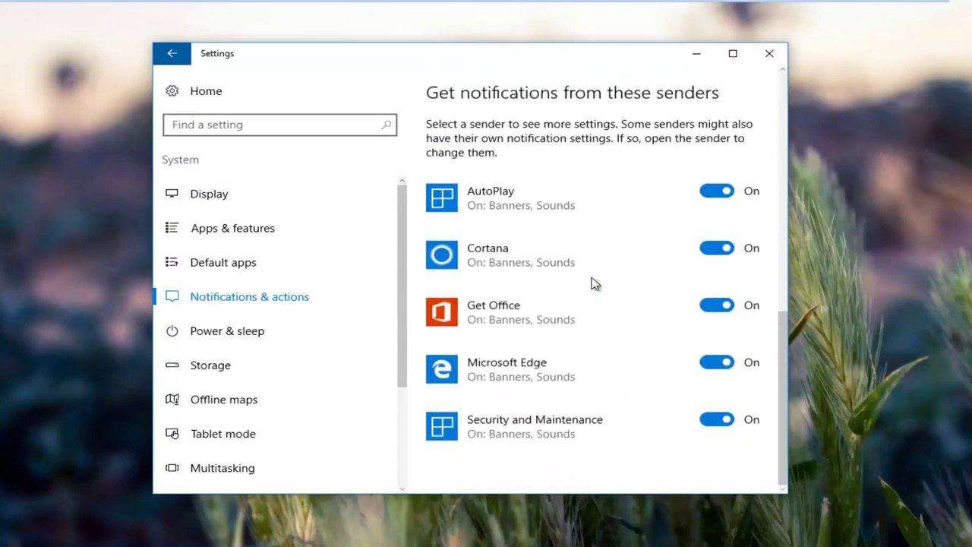
{"action": "scroll", "coordinate": [592, 283], "scroll_direction": "up", "scroll_amount": 4}
{"action": "scroll", "coordinate": [590, 282], "scroll_direction": "up", "scroll_amount": 2}
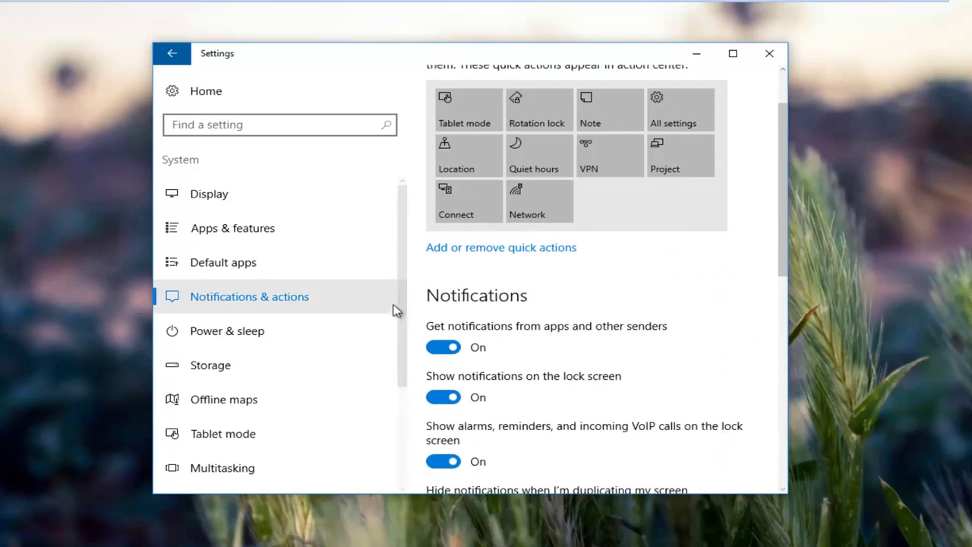
{"action": "scroll", "coordinate": [595, 241], "scroll_direction": "up", "scroll_amount": 1}
{"action": "scroll", "coordinate": [595, 242], "scroll_direction": "up", "scroll_amount": 1}
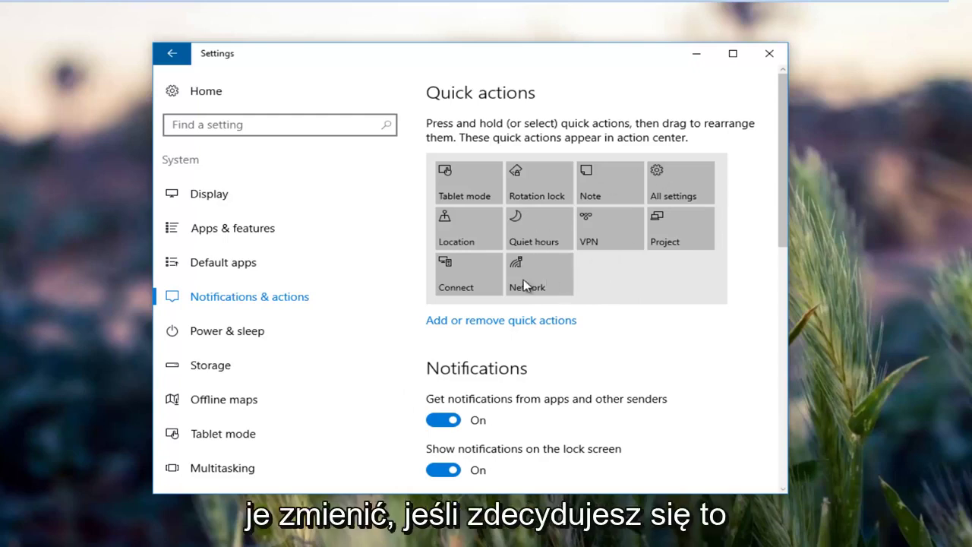
Step: In Add or remove quick actions, switch Rotation lock off and back on, then go back
{"action": "left_click", "coordinate": [509, 322]}
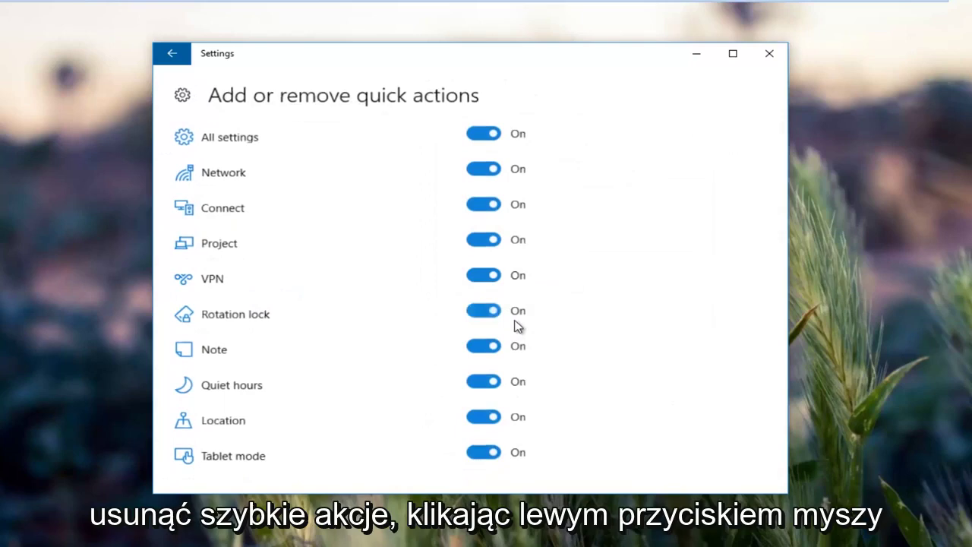
{"action": "scroll", "coordinate": [512, 239], "scroll_direction": "down", "scroll_amount": 1}
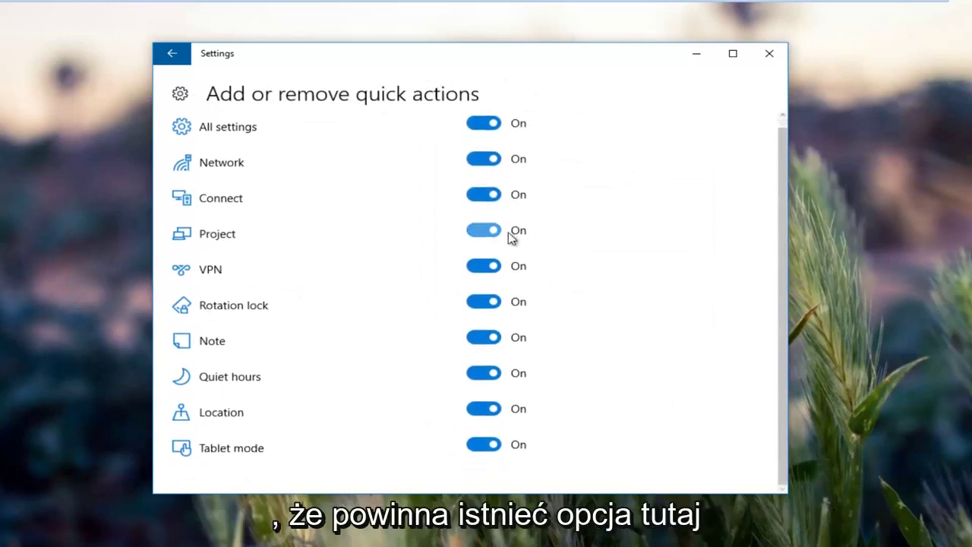
{"action": "scroll", "coordinate": [493, 174], "scroll_direction": "up", "scroll_amount": 1}
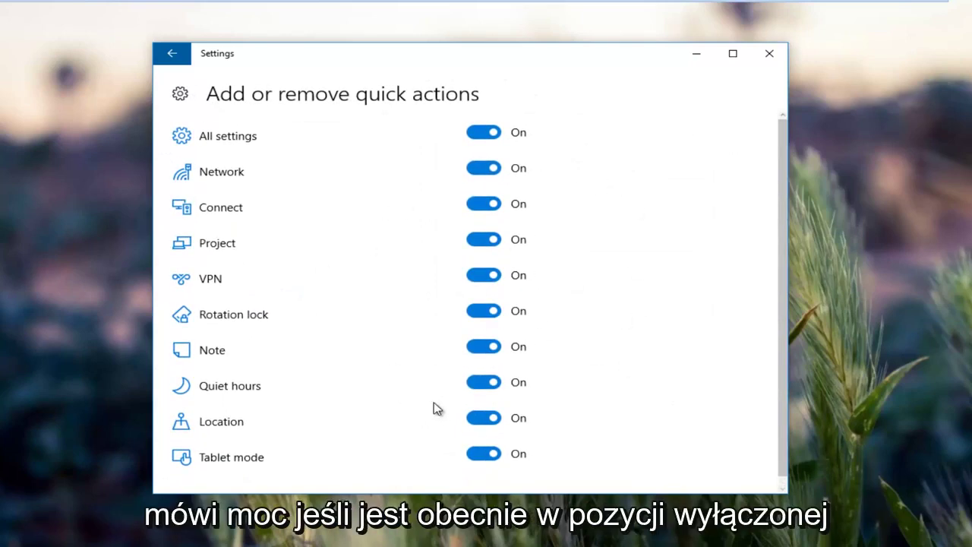
{"action": "left_click", "coordinate": [484, 320]}
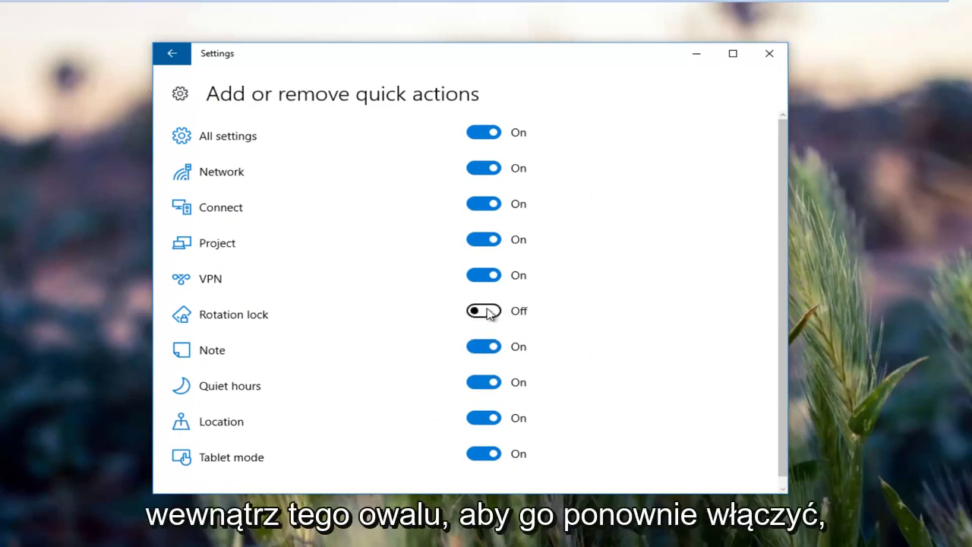
{"action": "left_click", "coordinate": [486, 318]}
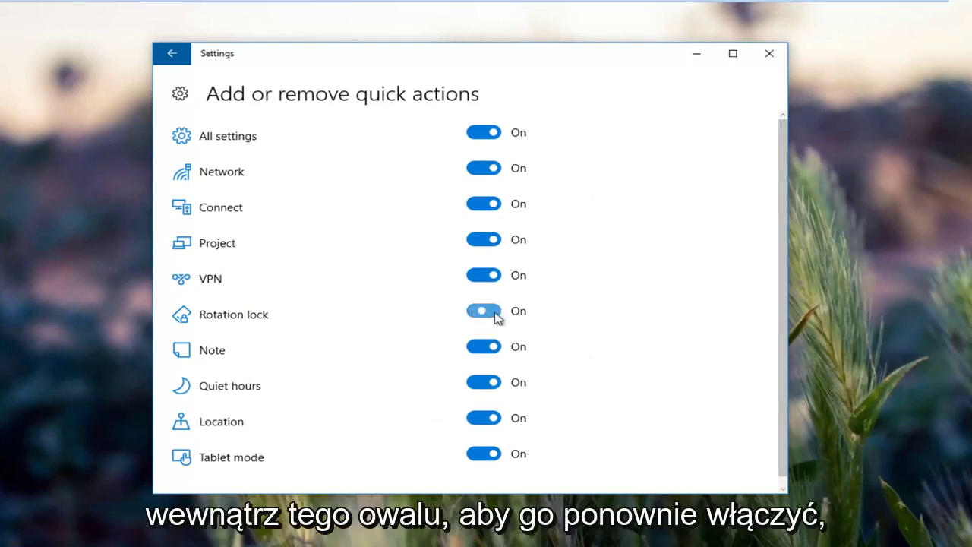
{"action": "left_click", "coordinate": [168, 59]}
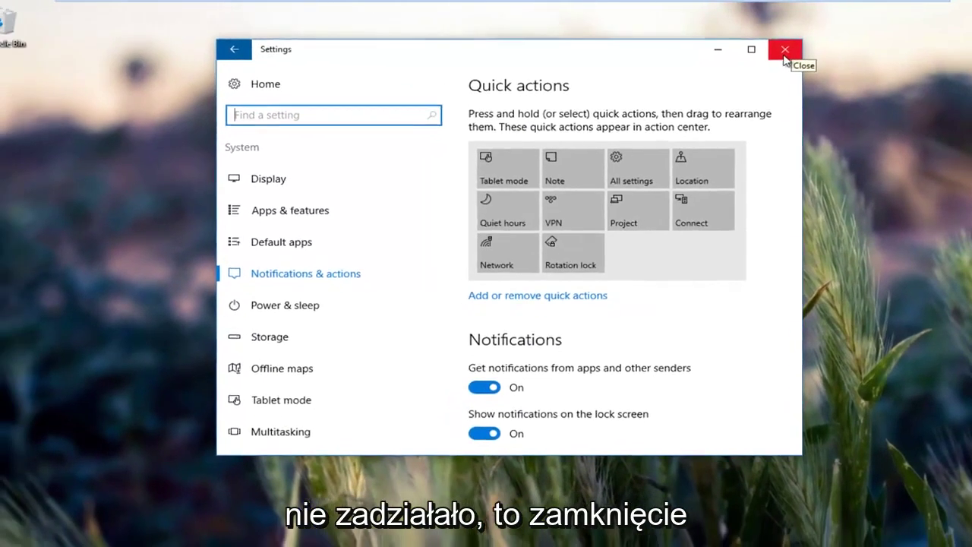
Step: Close Settings, launch Device Manager via Start search, and select Microsoft AC Adapter under Batteries
{"action": "left_click", "coordinate": [786, 50]}
{"action": "key", "text": "super"}
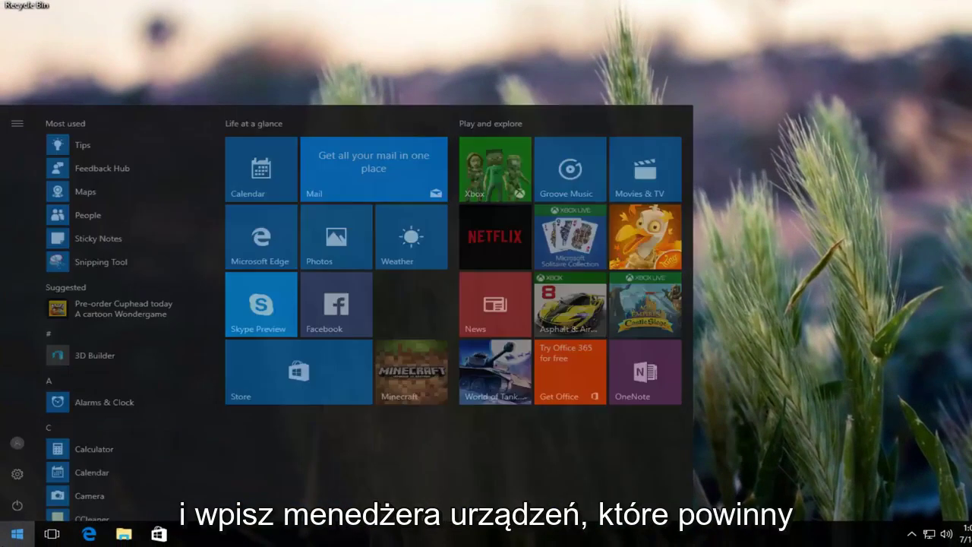
{"action": "type", "text": "devic"}
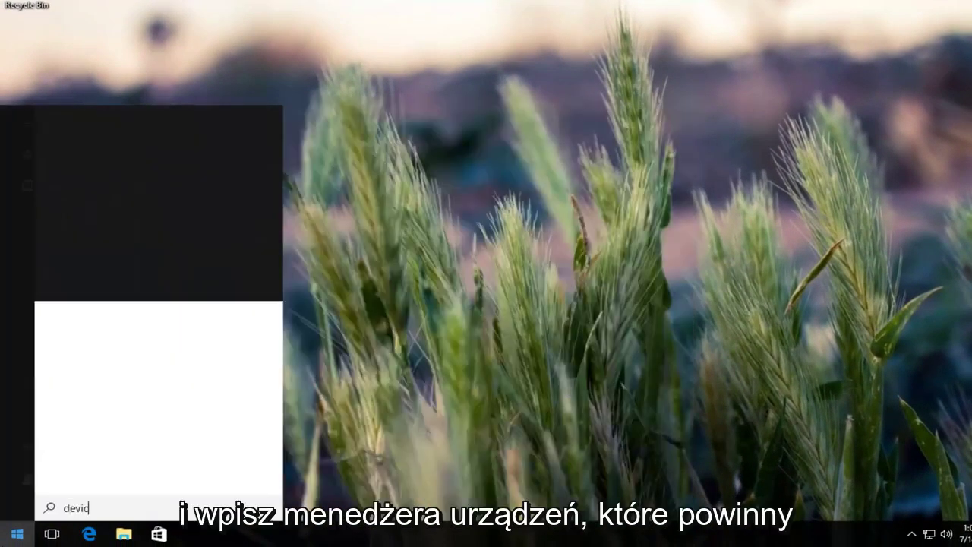
{"action": "type", "text": "e manager"}
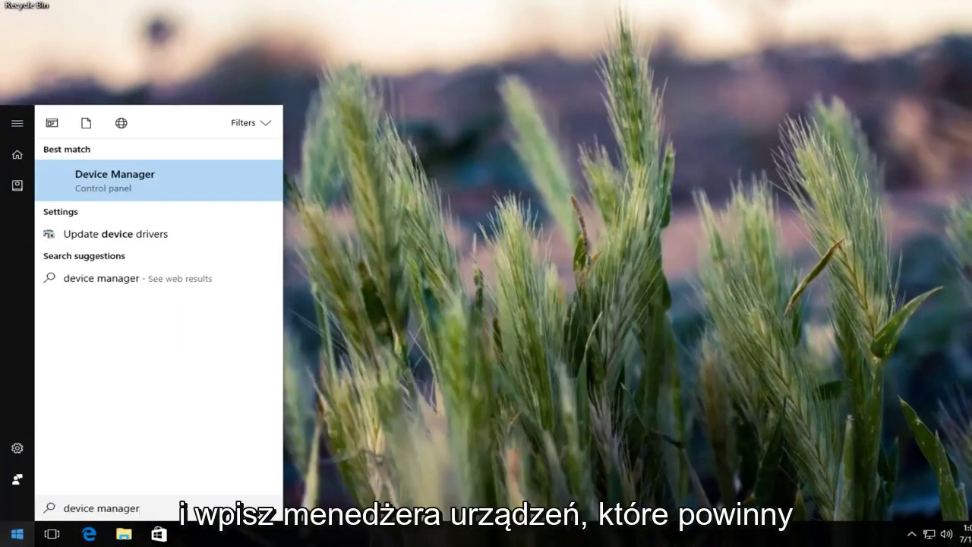
{"action": "left_click", "coordinate": [114, 183]}
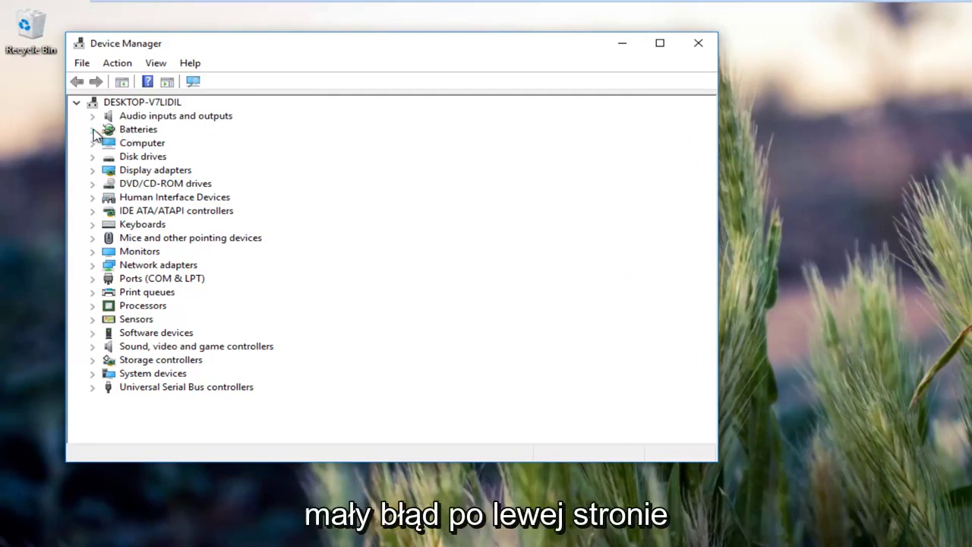
{"action": "left_click", "coordinate": [92, 131]}
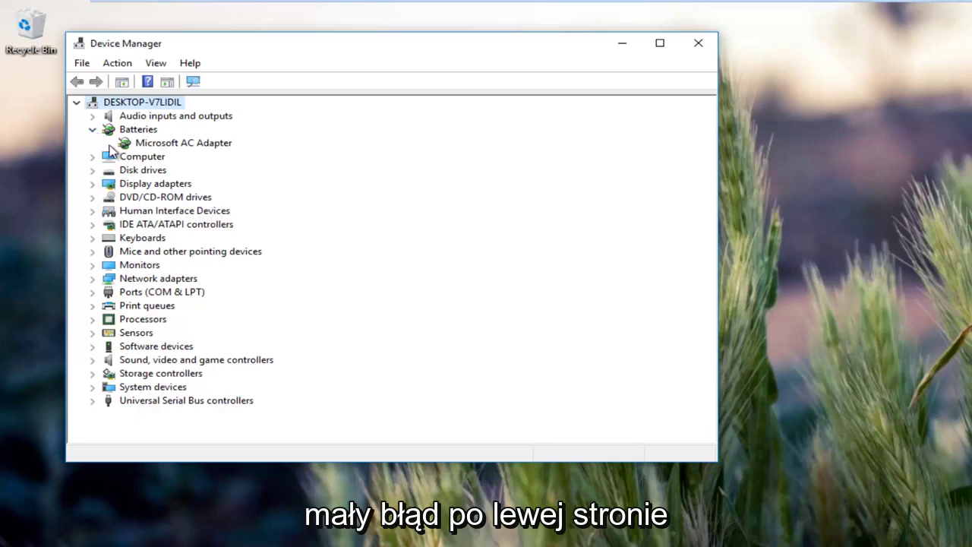
{"action": "left_click", "coordinate": [161, 144]}
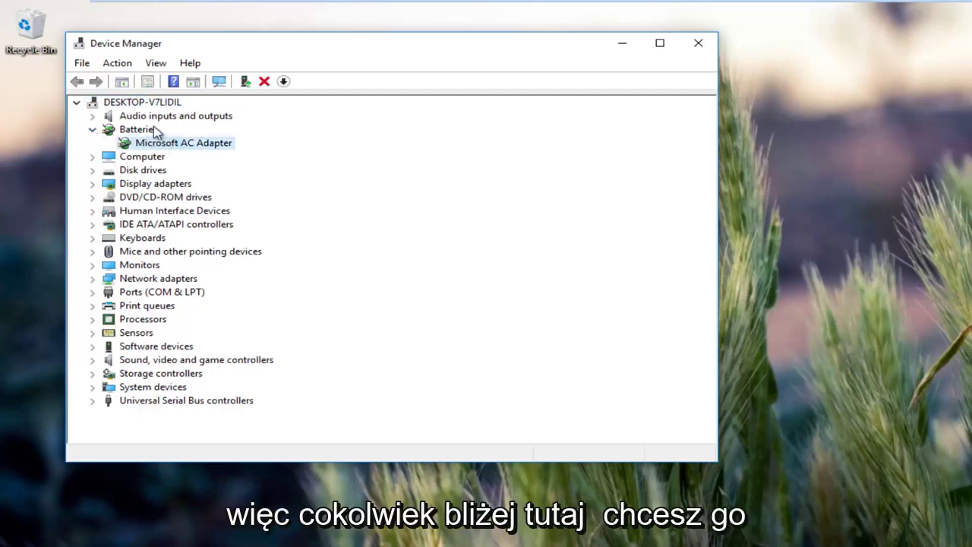
Step: Inspect the Microsoft AC Adapter's properties and right-click options, then close Device Manager
{"action": "double_click", "coordinate": [160, 144]}
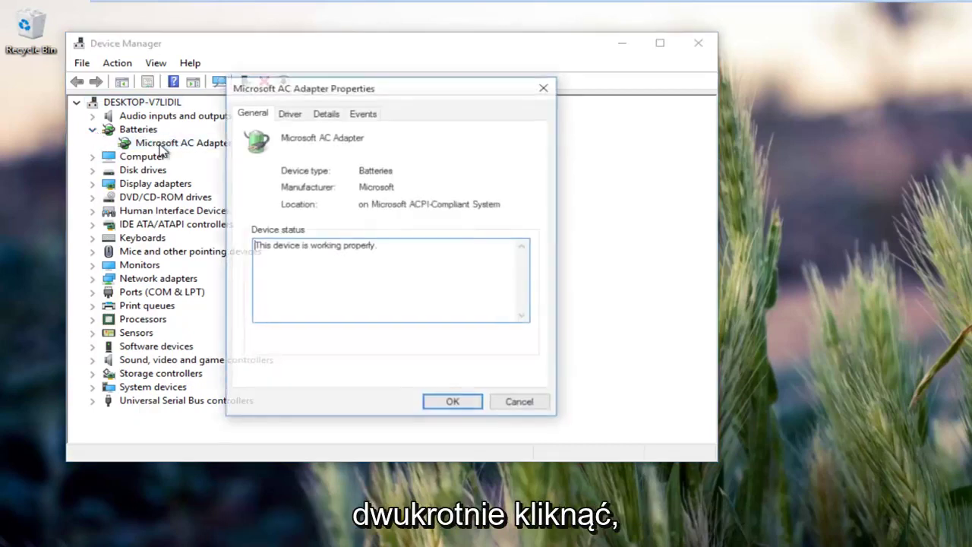
{"action": "left_click", "coordinate": [545, 87]}
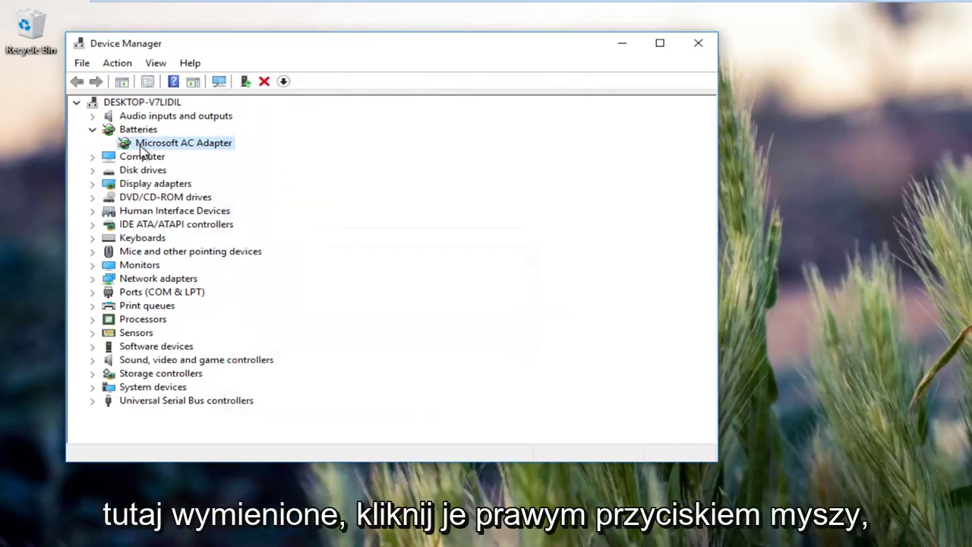
{"action": "right_click", "coordinate": [142, 148]}
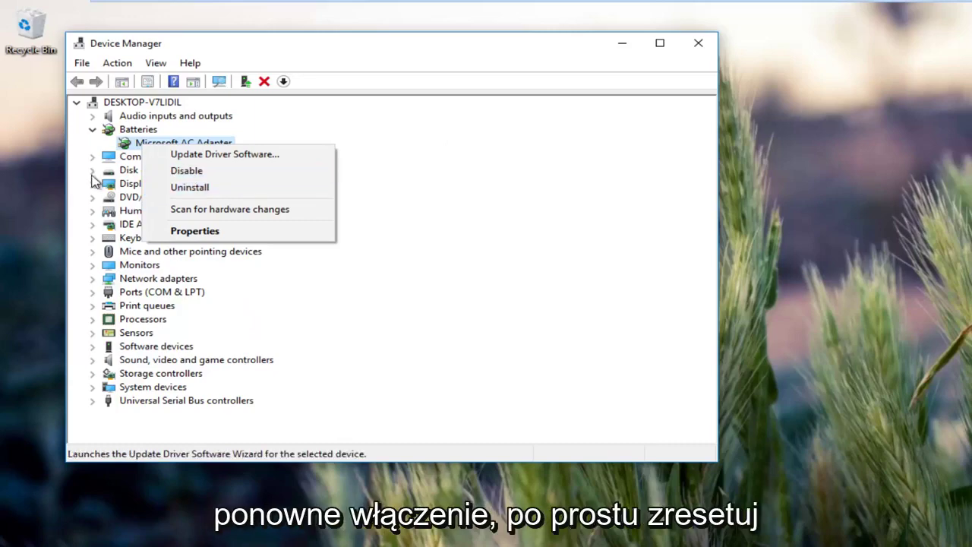
{"action": "left_click", "coordinate": [247, 35]}
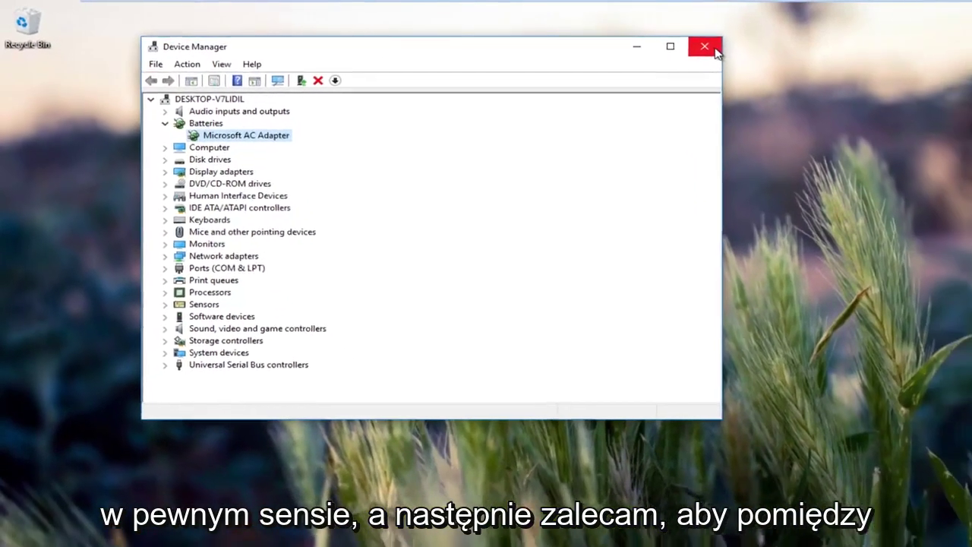
{"action": "left_click", "coordinate": [704, 46]}
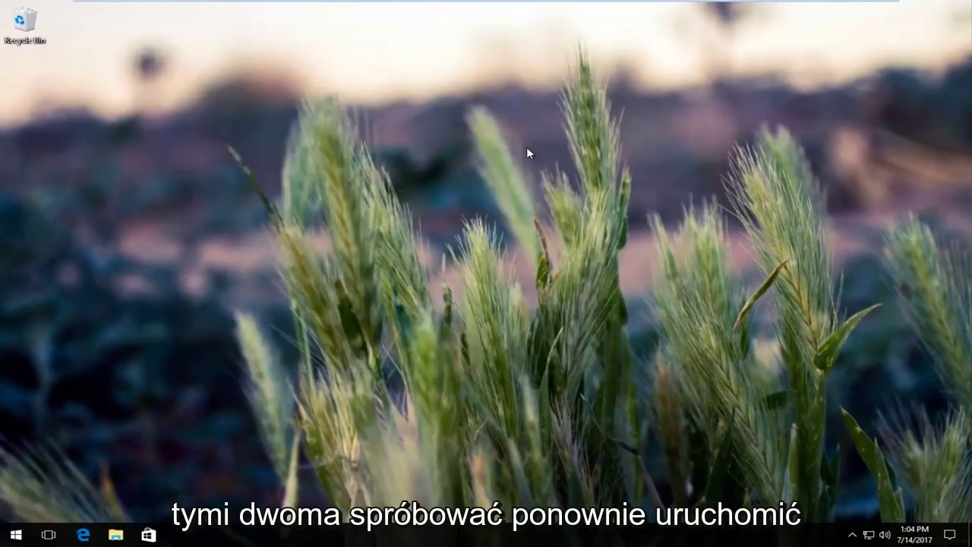